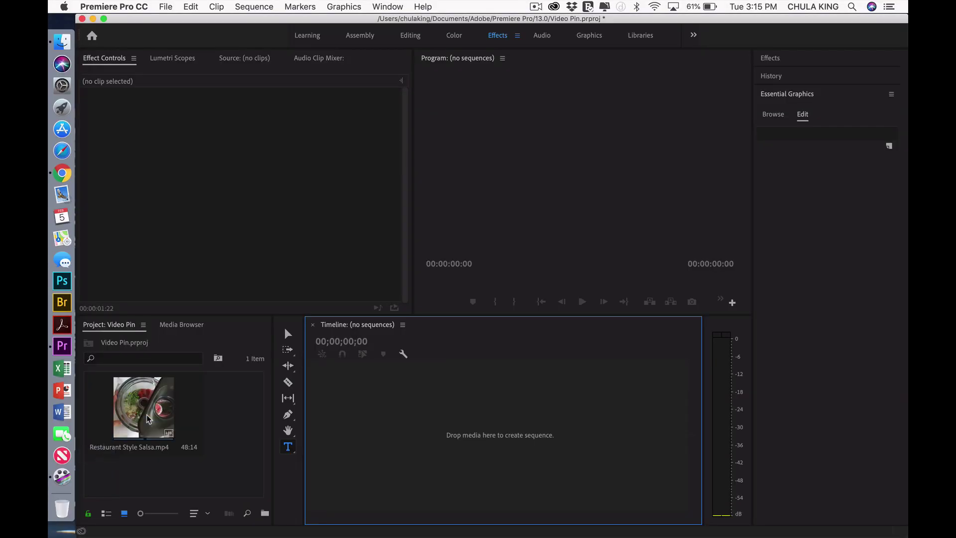
Step: Build a sequence from Restaurant Style Salsa.mp4, select the clip and scrub through its opening frames
left_click_drag(148, 416, 312, 420)
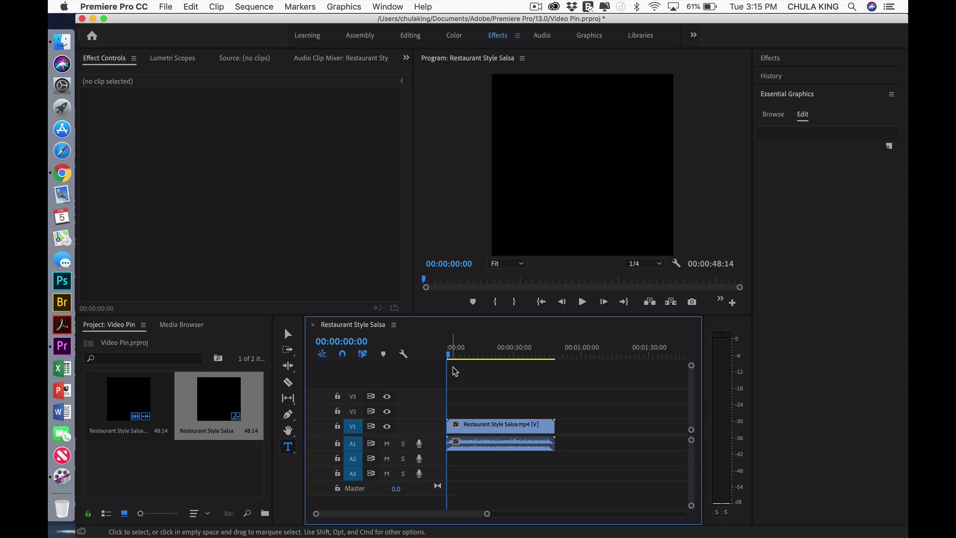
left_click(472, 429)
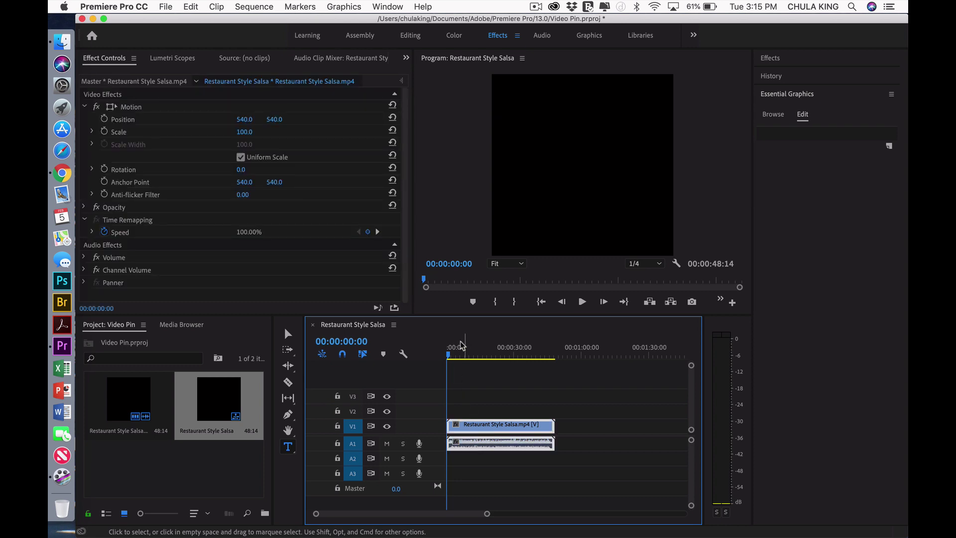
left_click(449, 354)
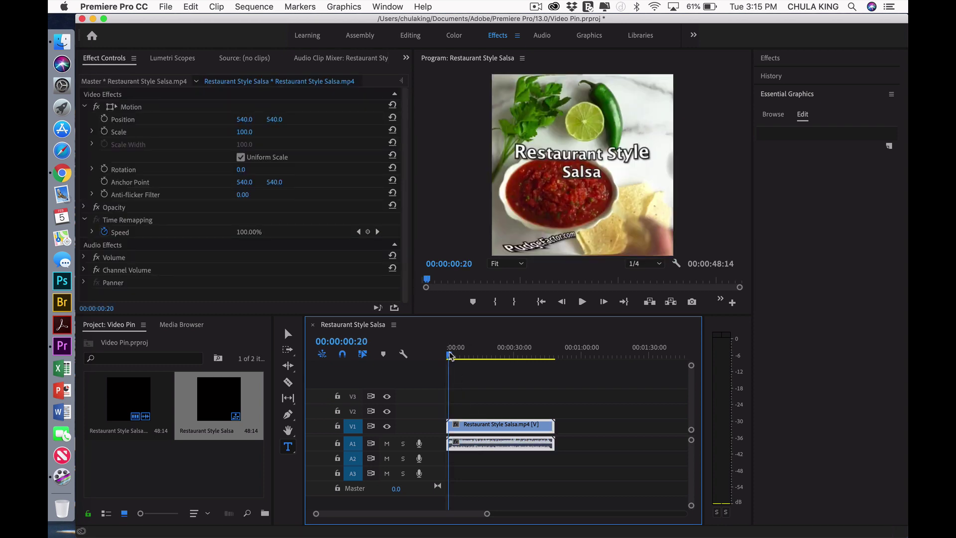
left_click_drag(449, 354, 454, 355)
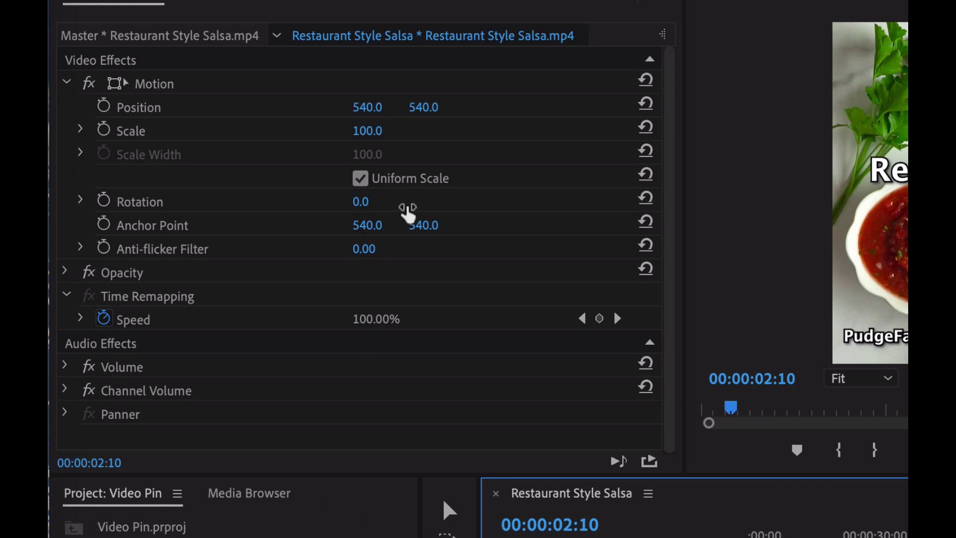
Step: Set the salsa clip's Motion Scale to 92.6
left_click(369, 131)
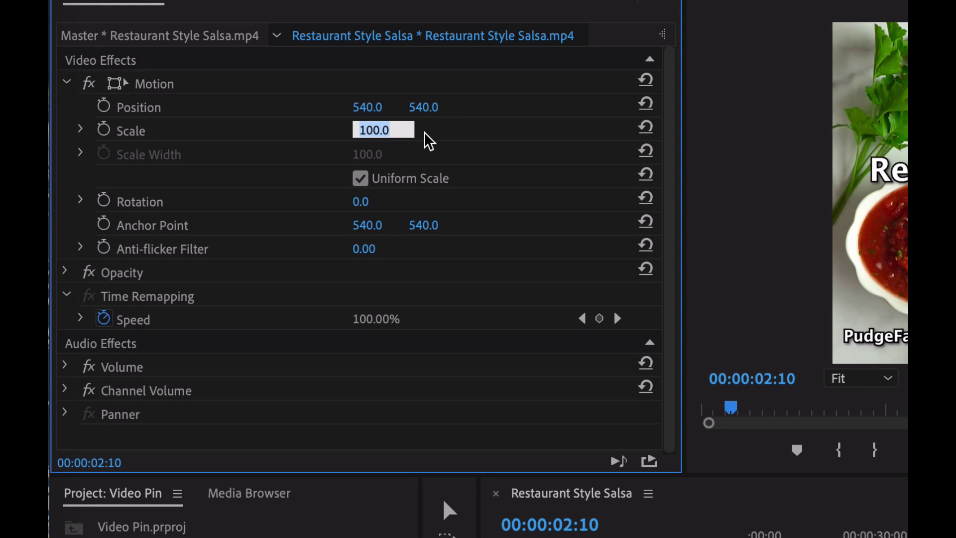
type("92.6")
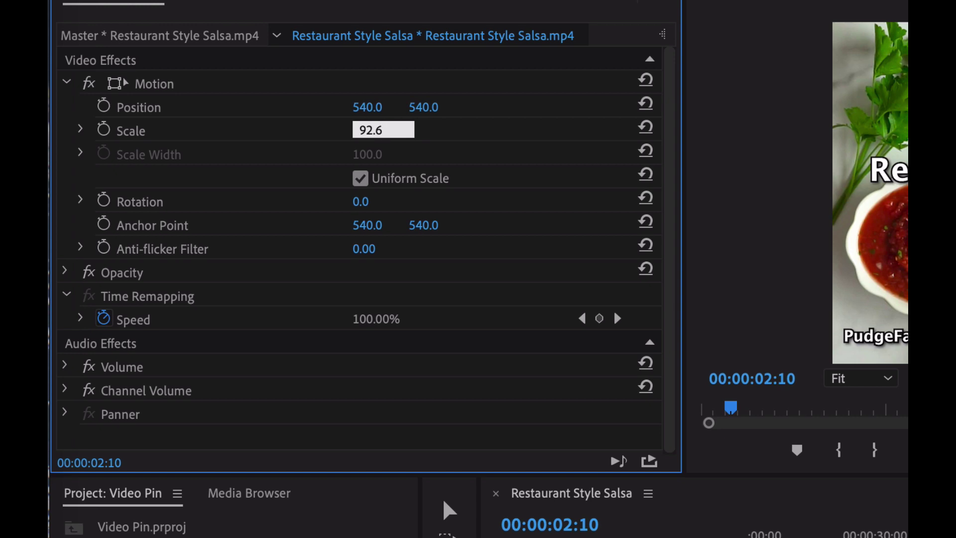
key("Return")
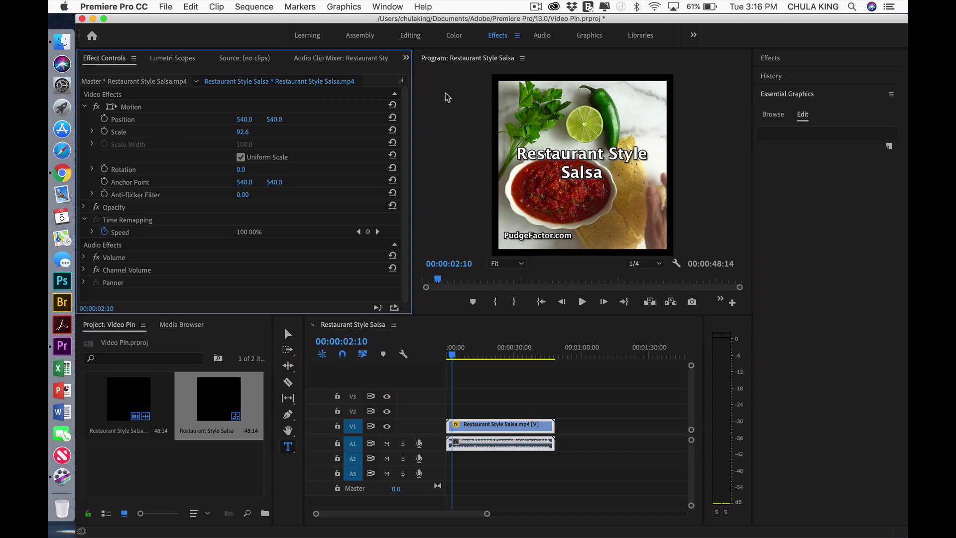
Step: Change the sequence frame size to 1000 × 1500 and accept deleting previews
left_click(254, 7)
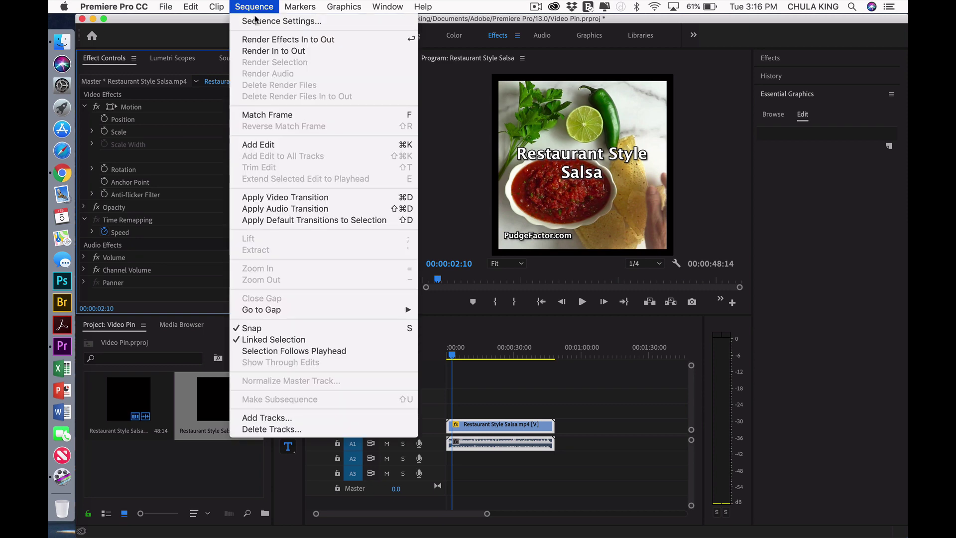
left_click(259, 21)
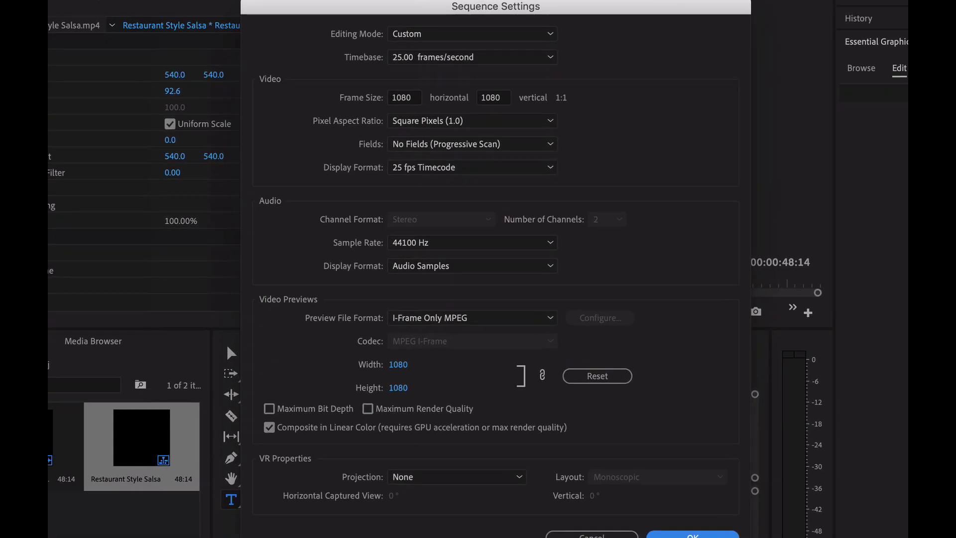
left_click(415, 97)
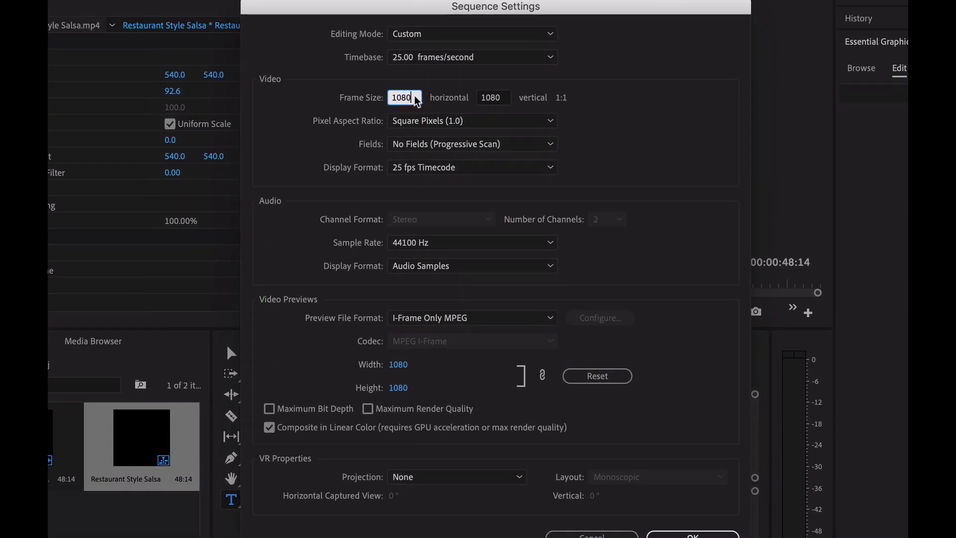
key("BackSpace")
key("BackSpace")
type("00")
left_click(506, 103)
key("BackSpace")
key("BackSpace")
key("BackSpace")
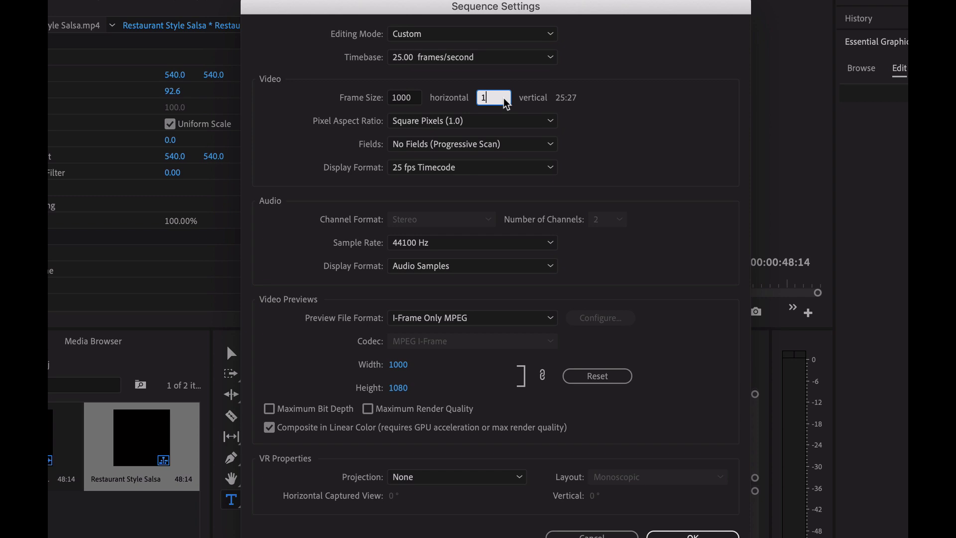
type("500")
left_click(692, 534)
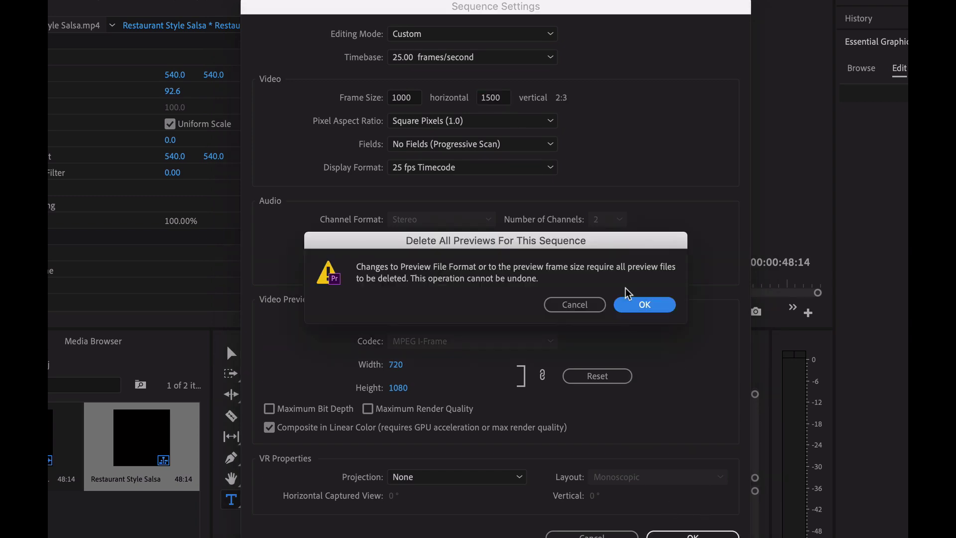
left_click(630, 307)
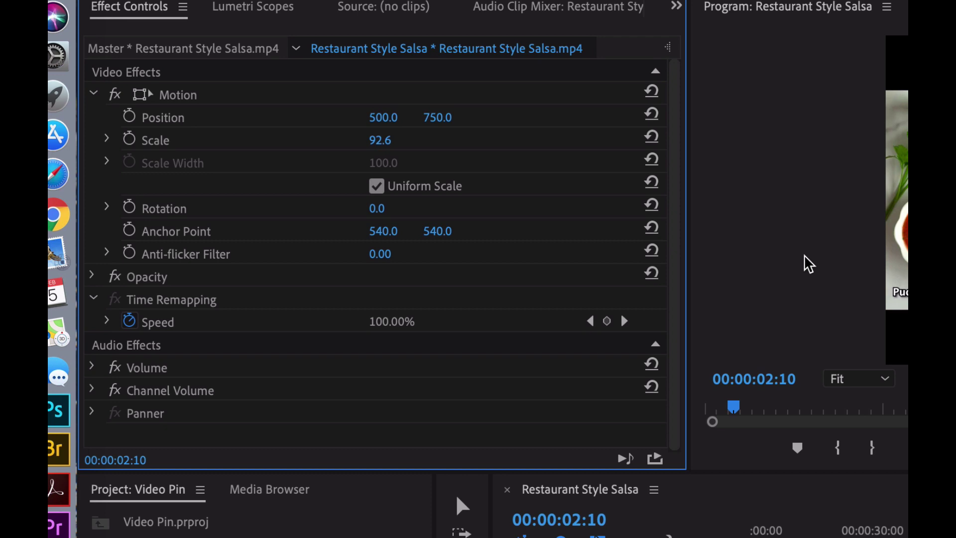
Step: Set the salsa clip's vertical Position to 1000
left_click(445, 118)
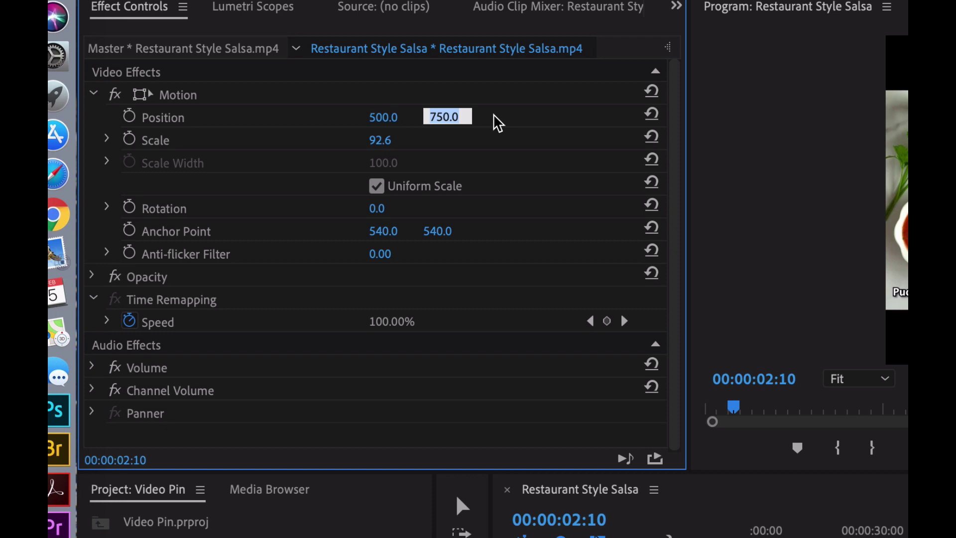
type("1000")
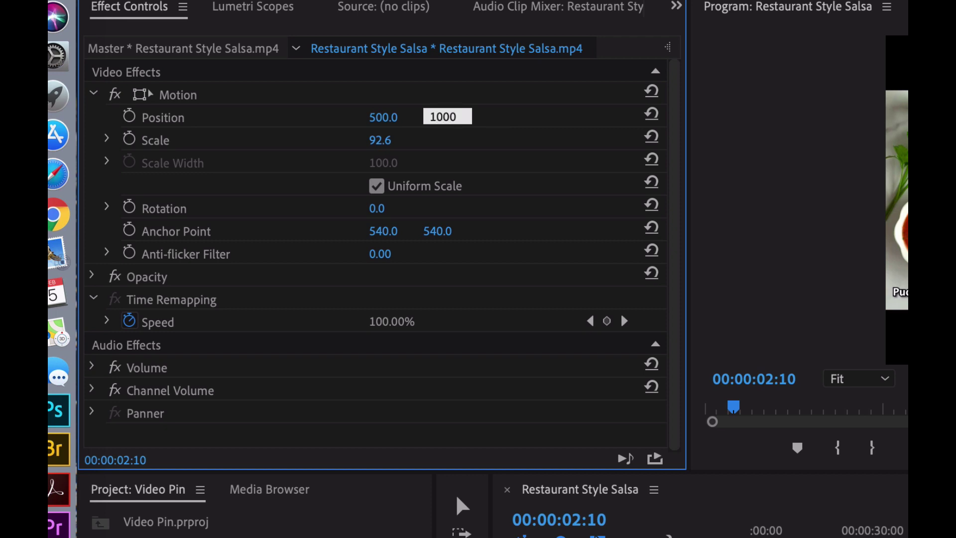
key("Return")
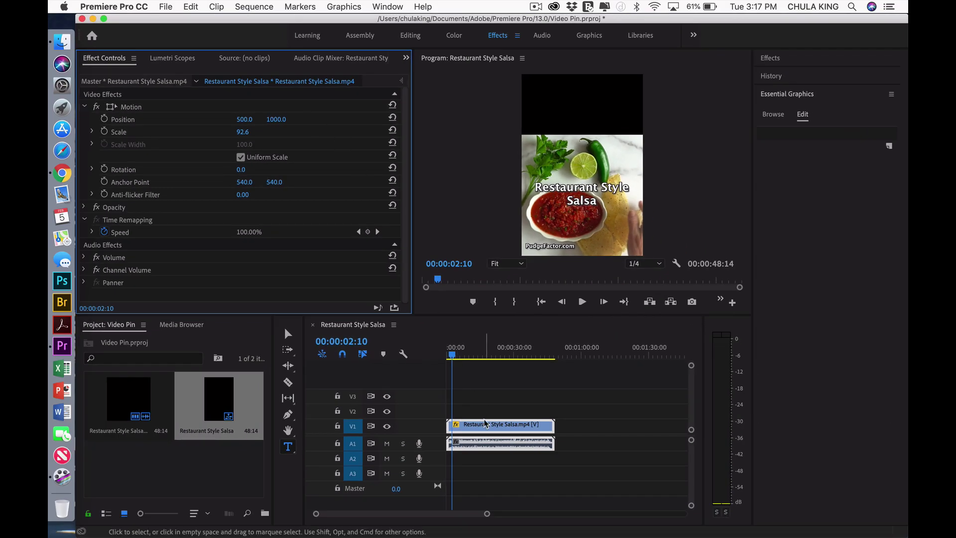
Step: Move the salsa clip to V2 and create a white 1000 × 1500 Color Matte named Color Matte
left_click(485, 427)
left_click_drag(486, 426, 486, 414)
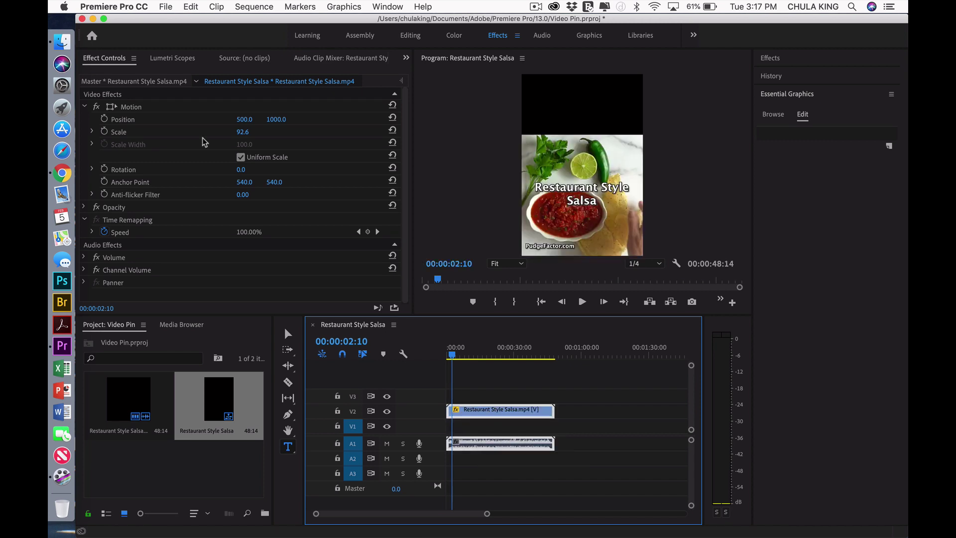
left_click(166, 7)
mouse_move(173, 23)
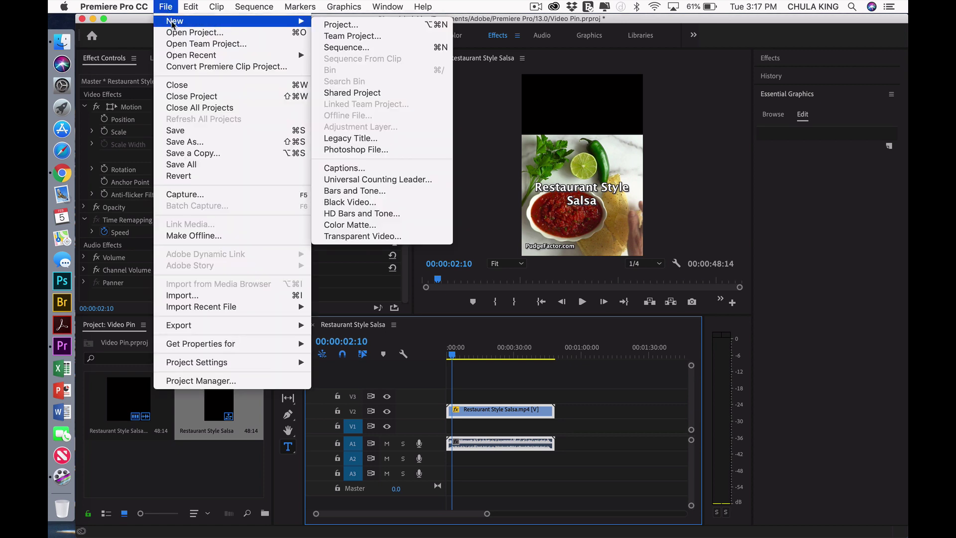
left_click(352, 225)
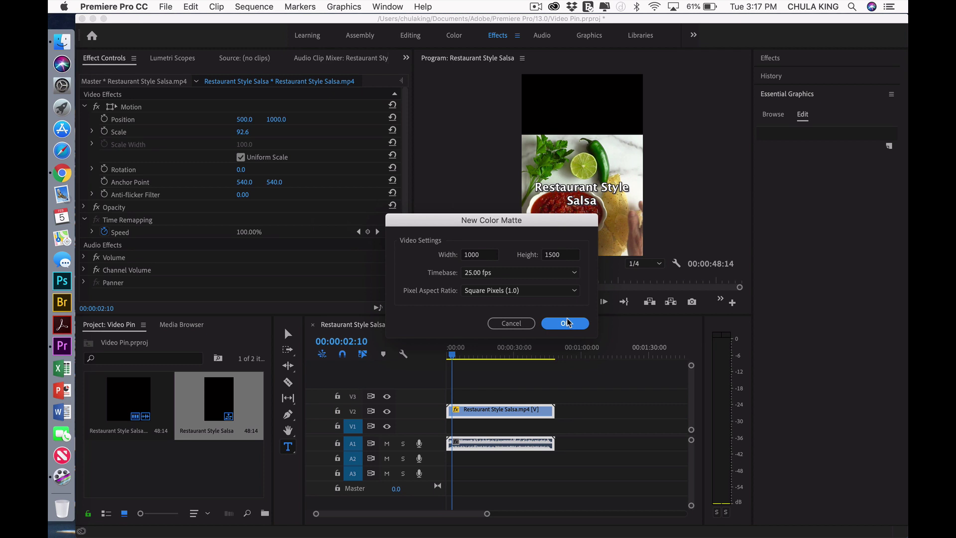
left_click(570, 325)
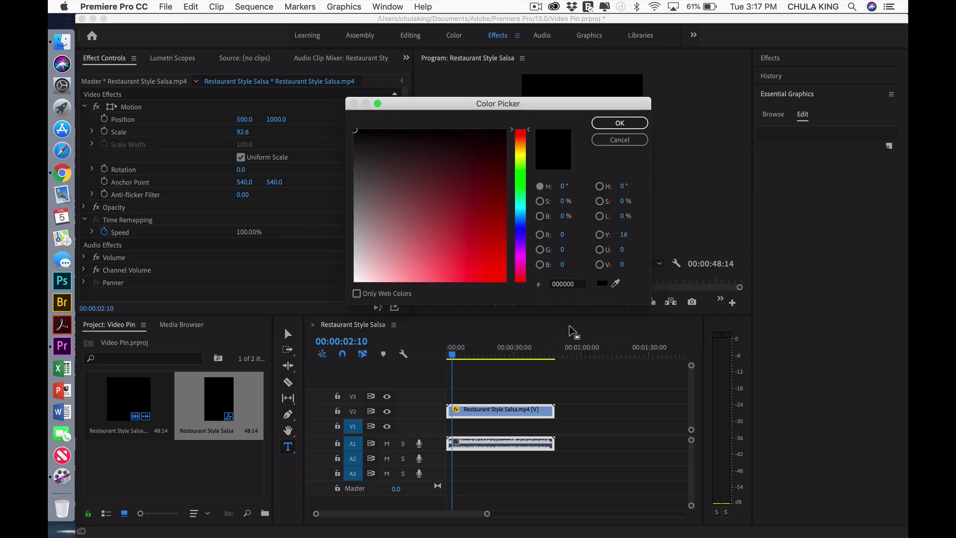
left_click(354, 282)
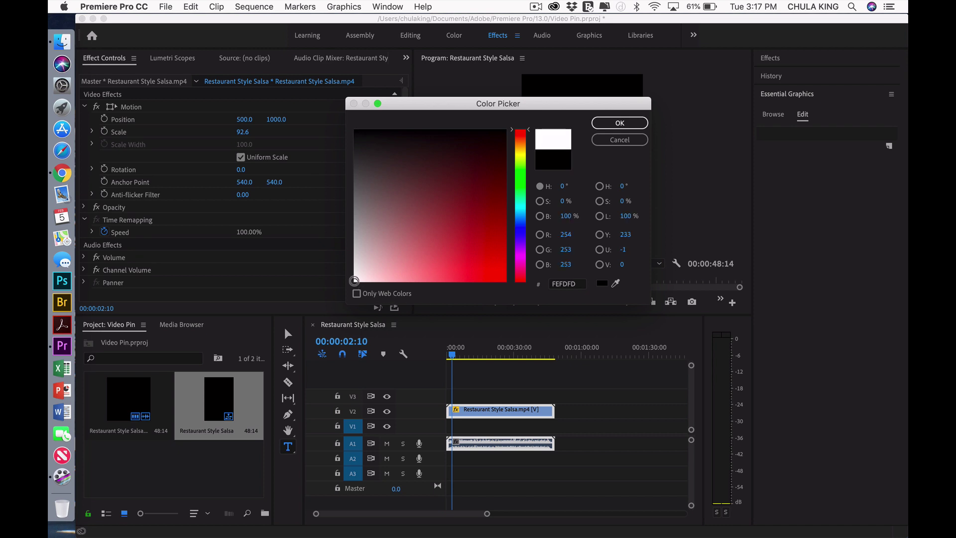
left_click(620, 126)
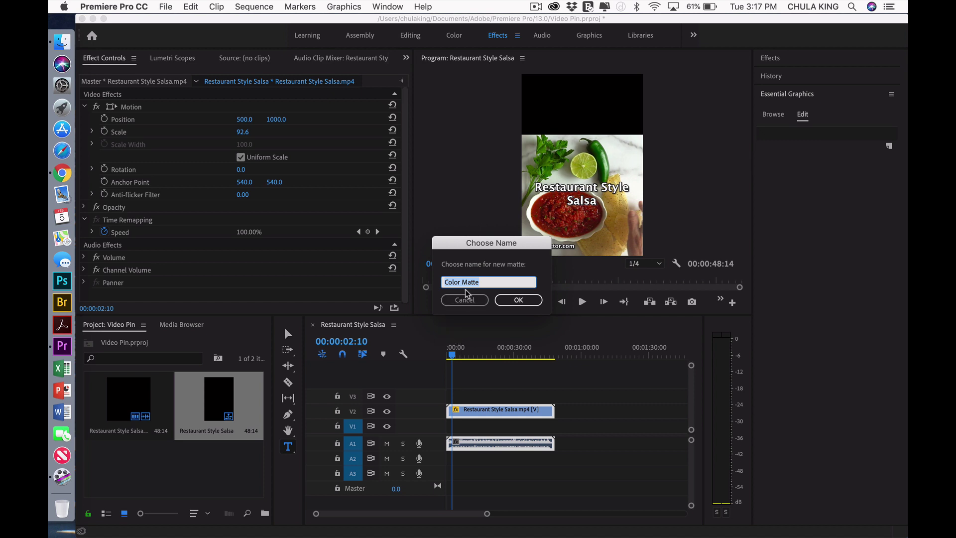
left_click(518, 300)
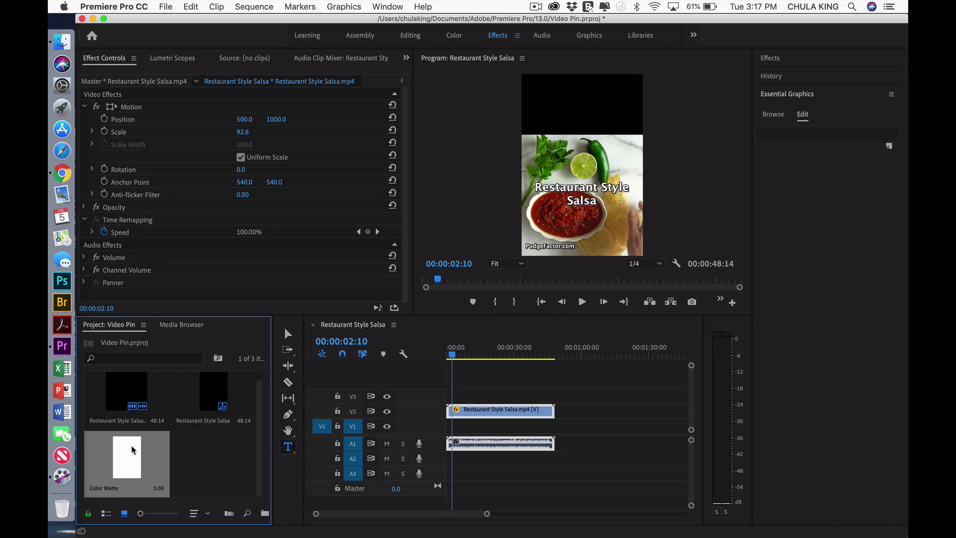
Step: Place the Color Matte on V1 and stretch it to 00:00:48:14 under the salsa clip
left_click_drag(134, 451, 446, 432)
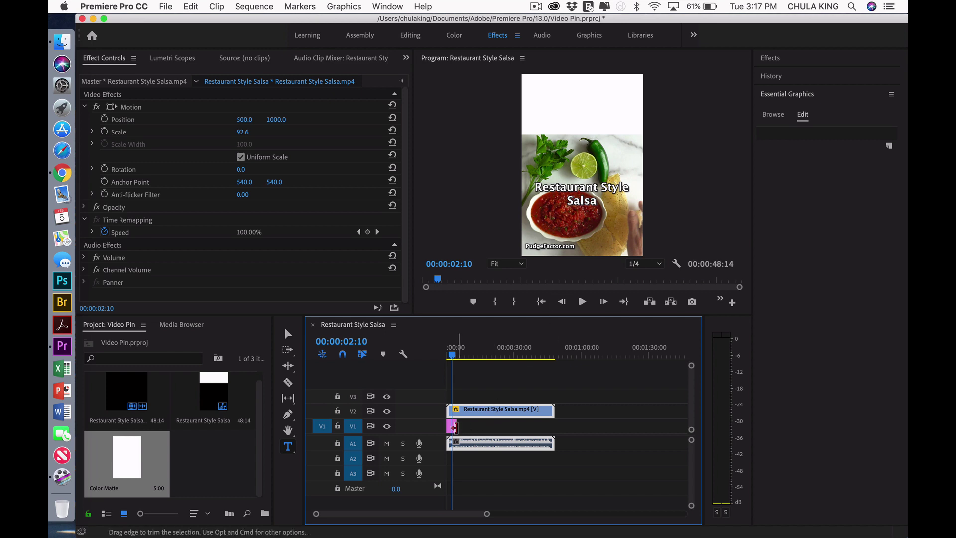
left_click_drag(453, 427, 554, 427)
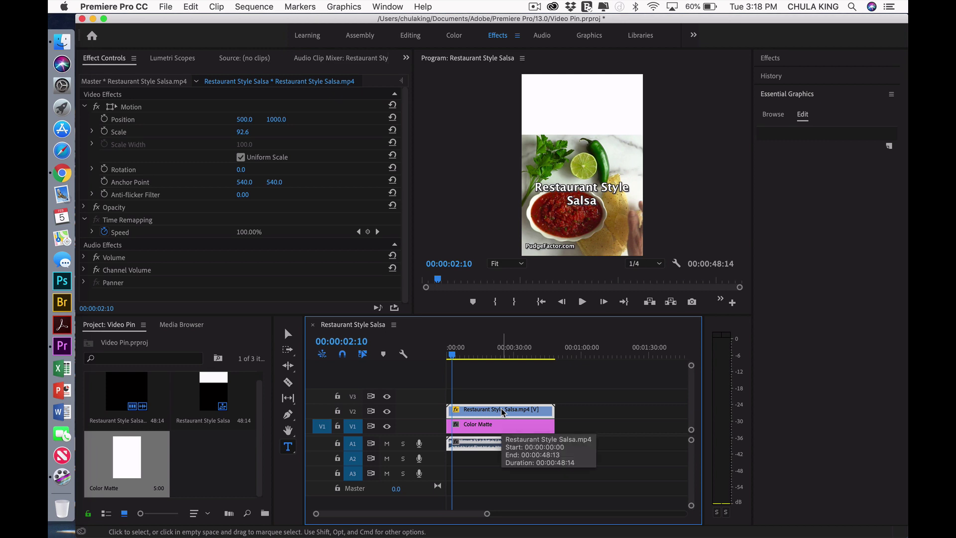
Step: Start a text box in the white top area and set its font size to 128
left_click(288, 450)
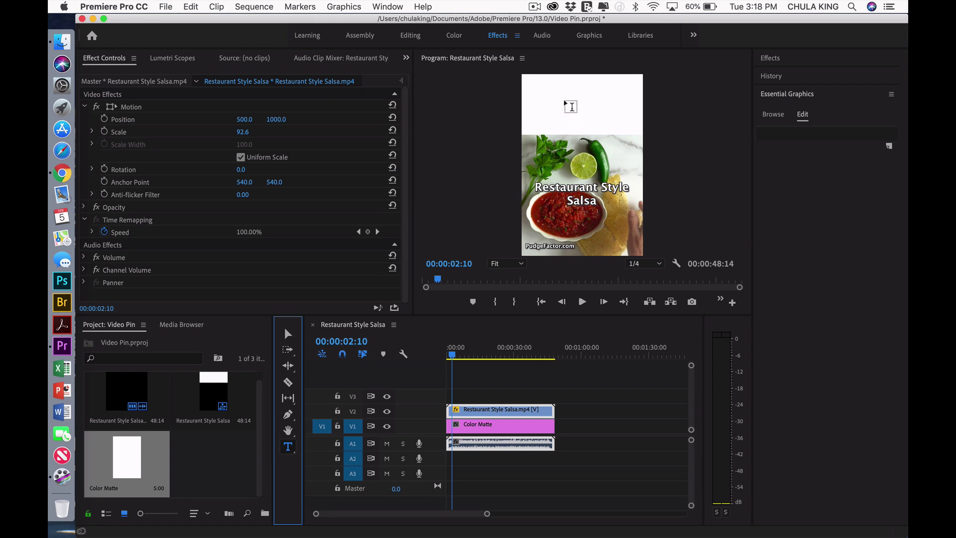
left_click(573, 108)
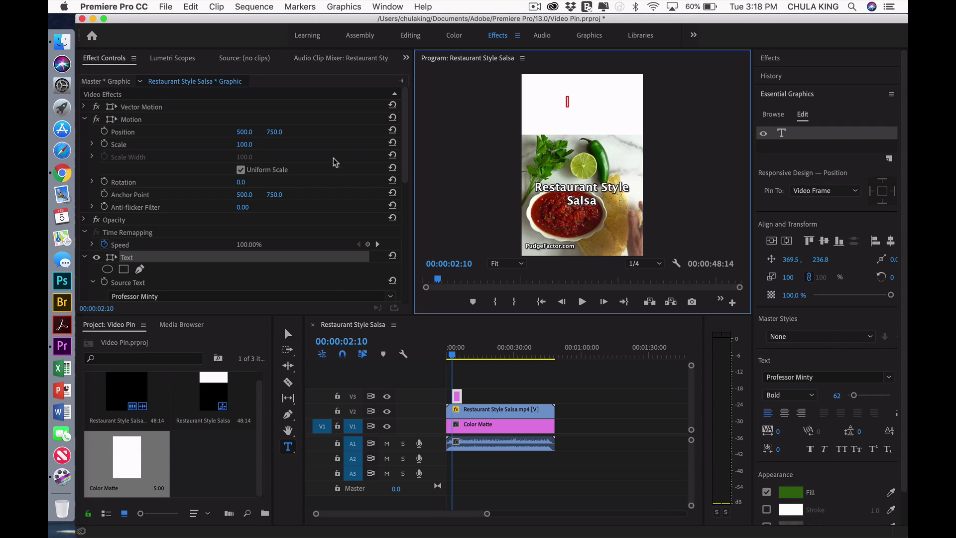
scroll(333, 157, "down", 3)
scroll(333, 158, "down", 4)
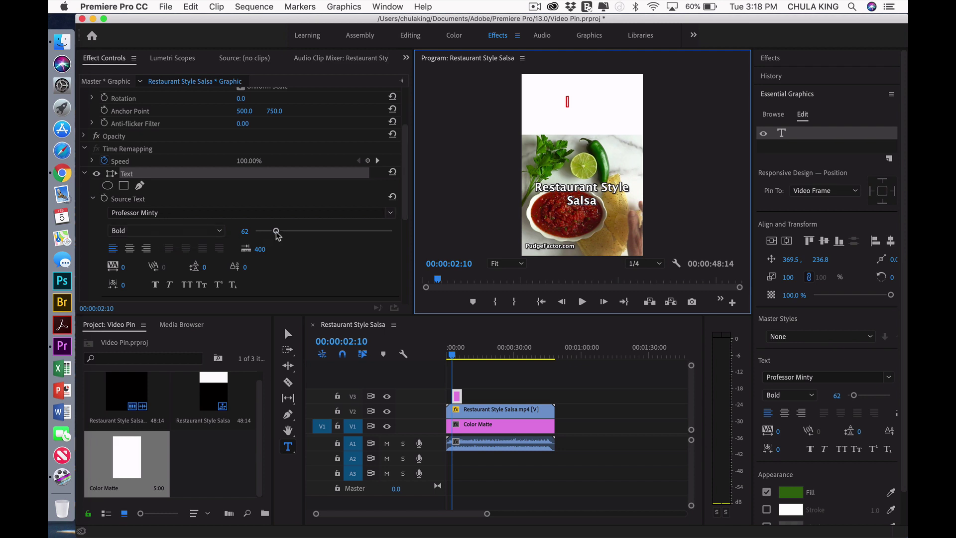
left_click_drag(277, 235, 298, 236)
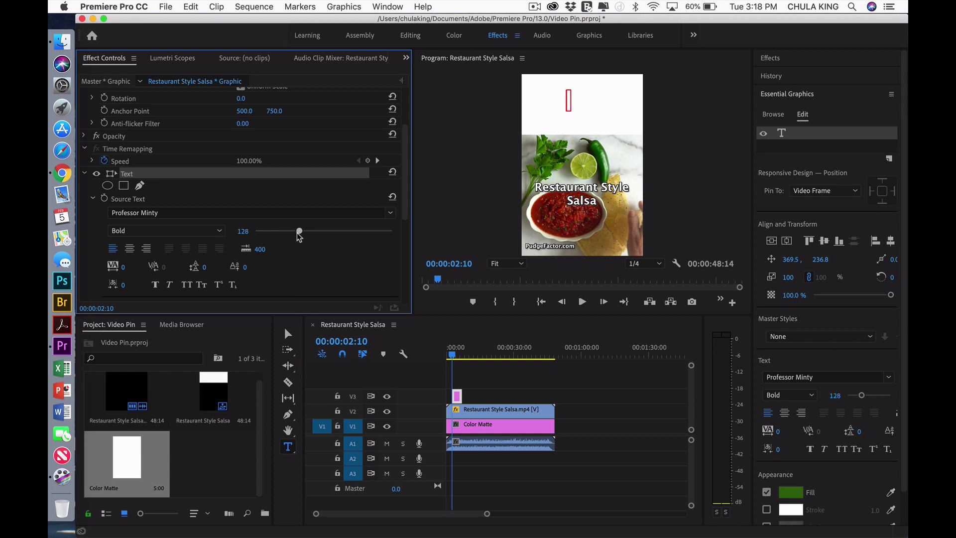
scroll(264, 191, "down", 5)
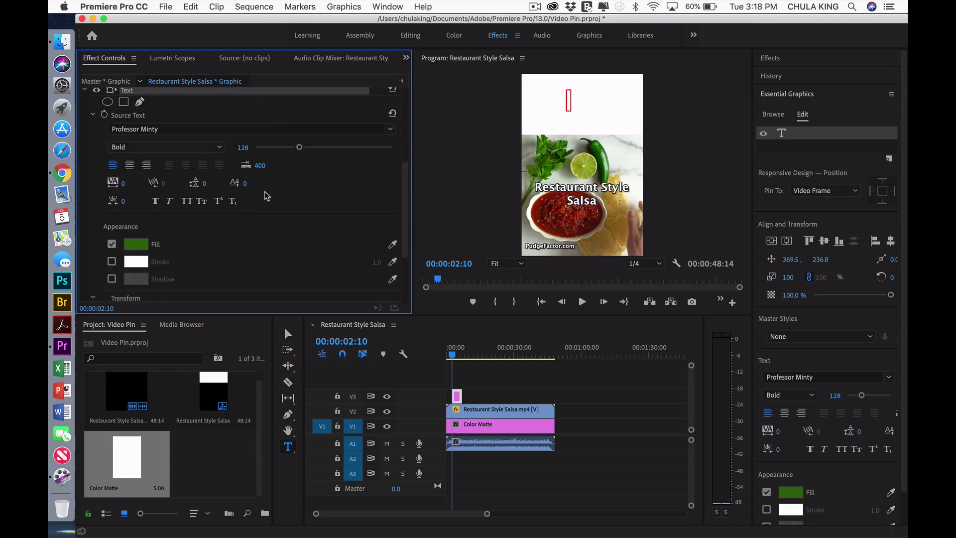
left_click(570, 101)
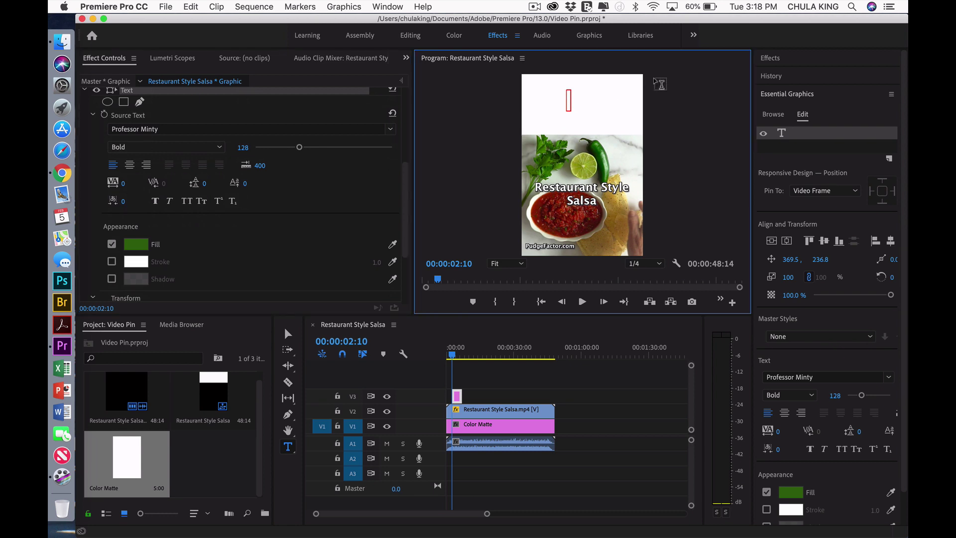
Step: Save, type 'Restaurant Style Salsa' centred horizontally, and fix the 'Stuyle' typo
key("super+s")
type("Restaurant S")
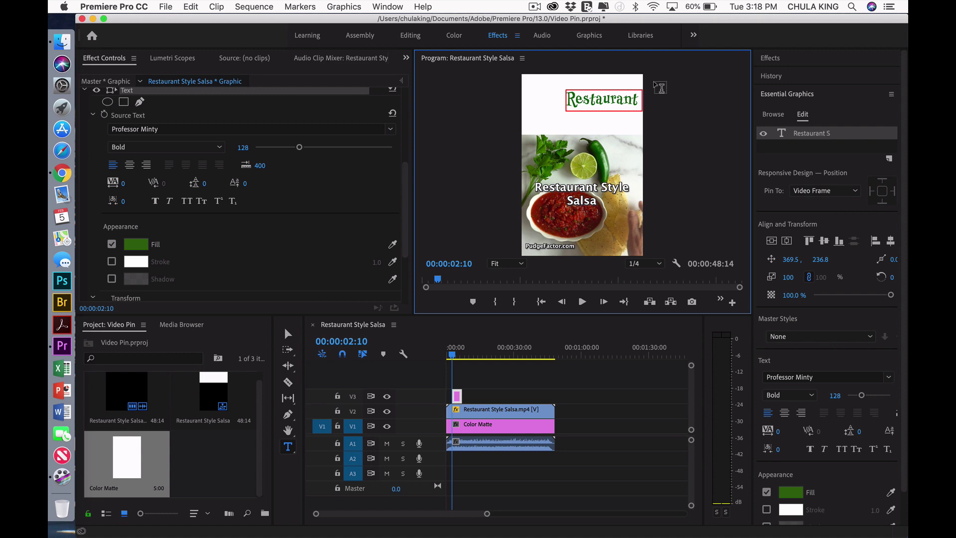
type("tyle Sals")
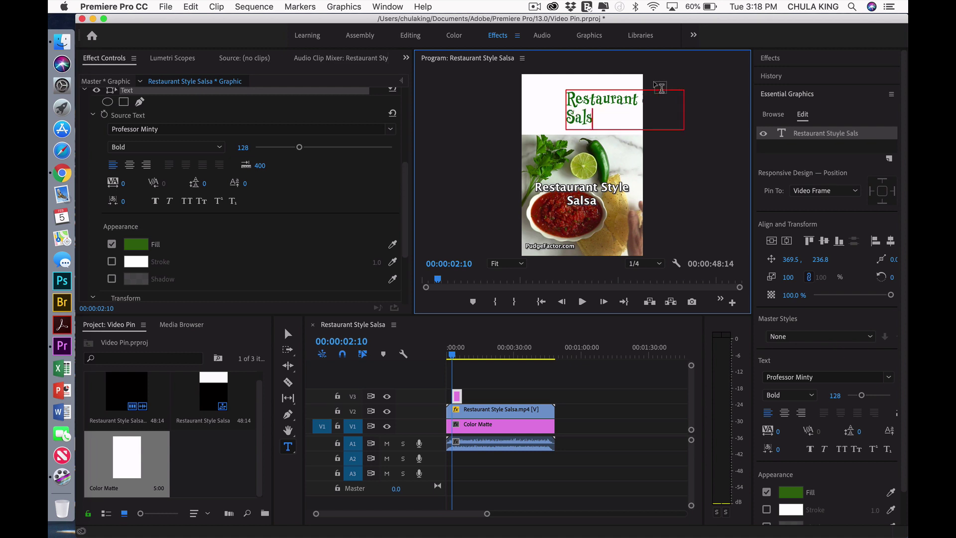
type("a")
left_click(785, 413)
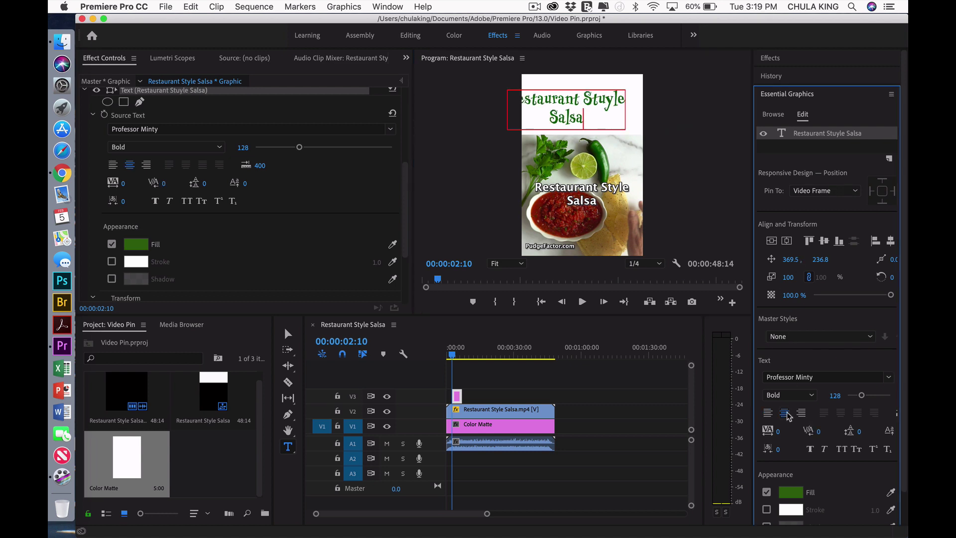
left_click(789, 241)
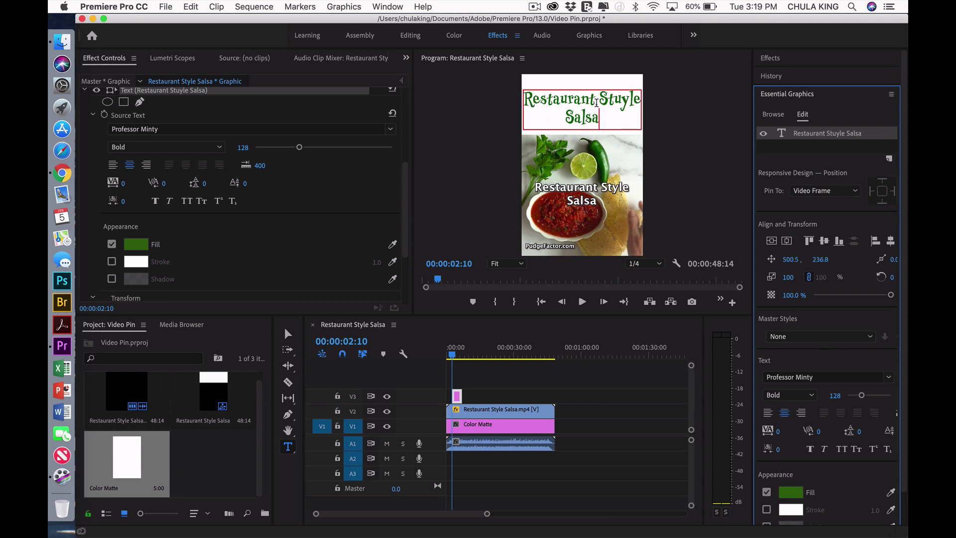
left_click(620, 100)
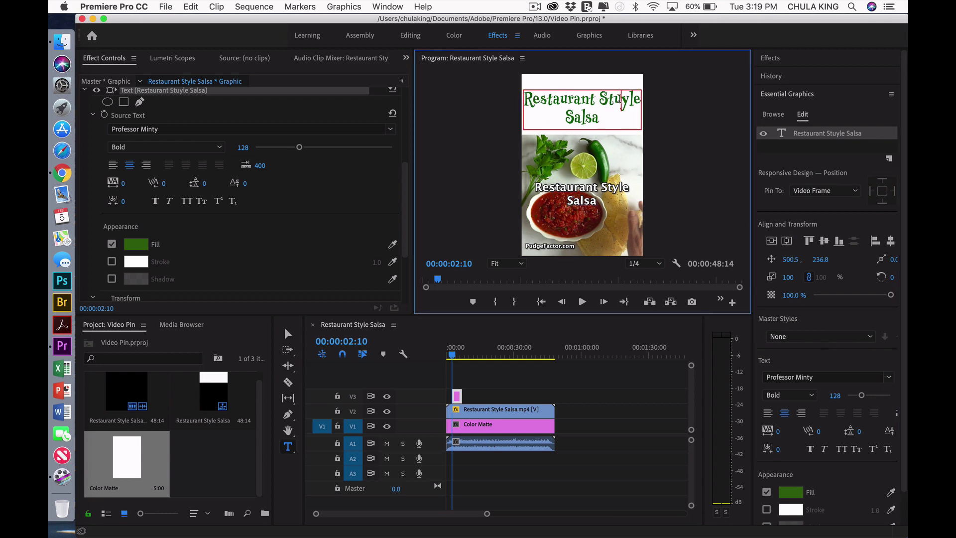
key("BackSpace")
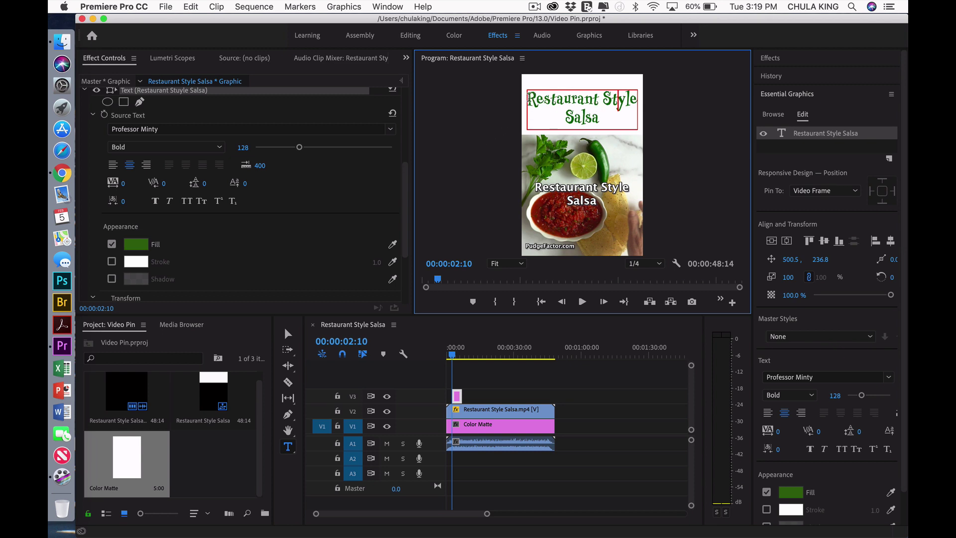
Step: Reduce the title to size 117, move it higher, and recentre it horizontally
left_click_drag(528, 100, 603, 120)
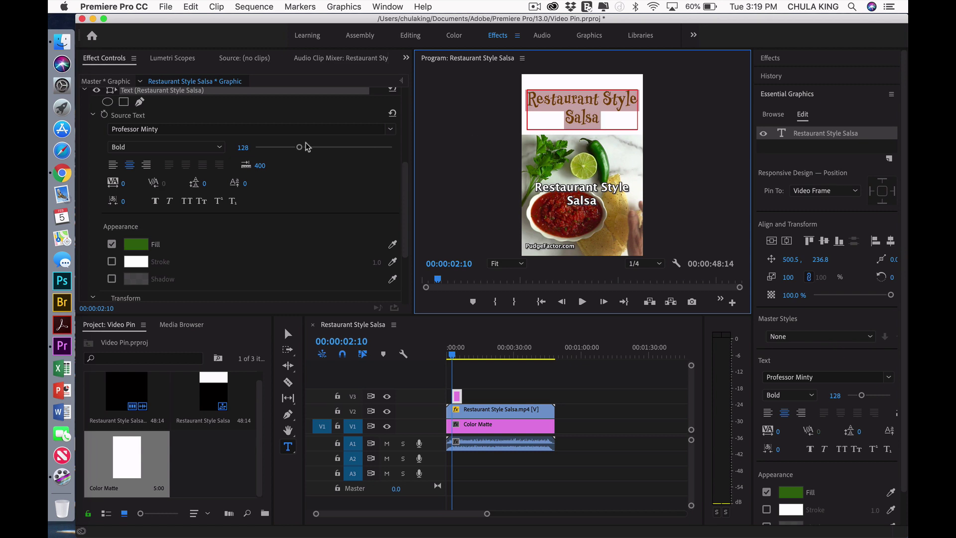
left_click_drag(299, 149, 296, 151)
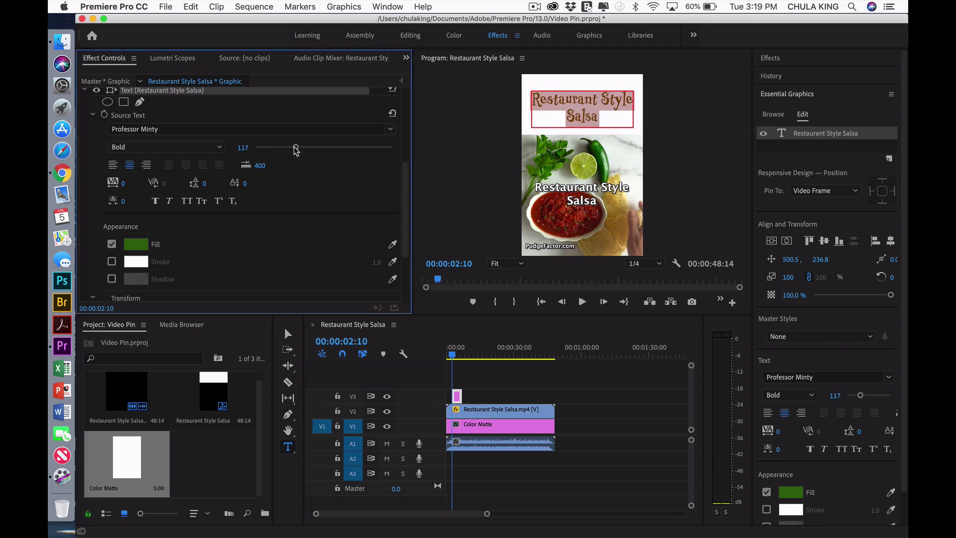
left_click(288, 335)
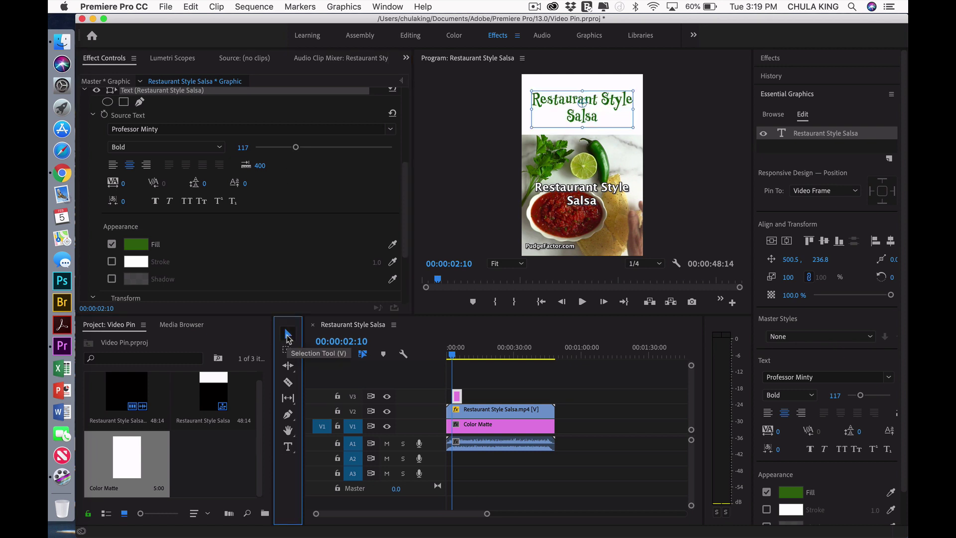
left_click_drag(605, 107, 604, 95)
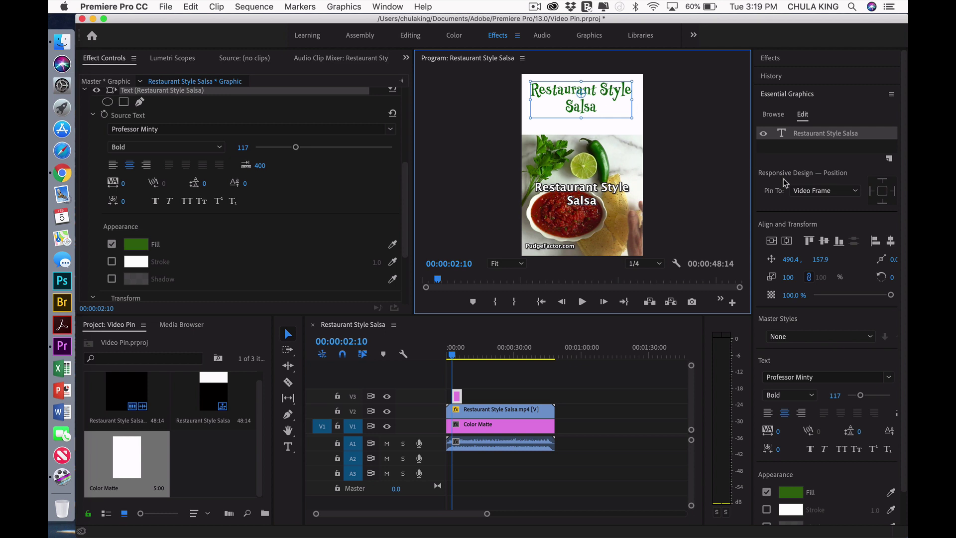
left_click(786, 241)
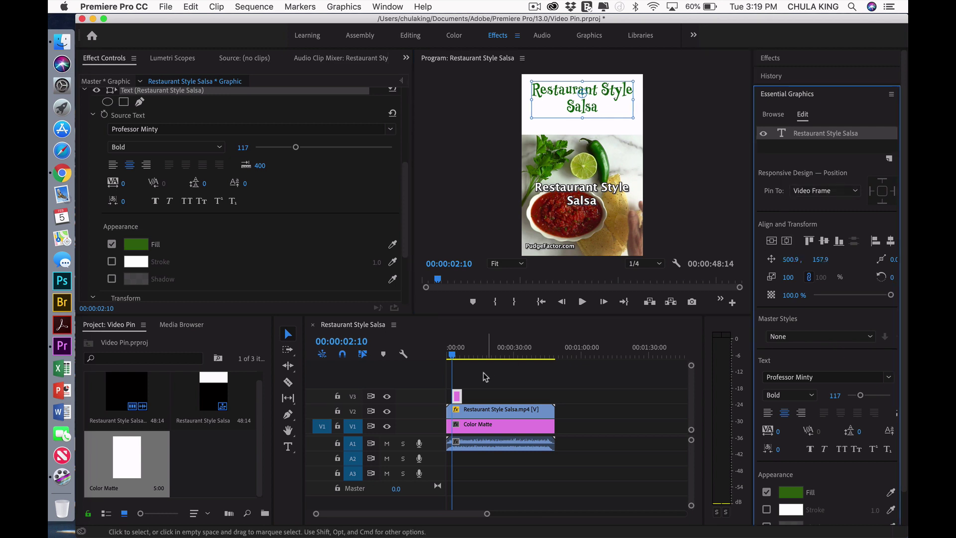
Step: Move the V3 title clip to the sequence start so it spans the full 48:14
left_click(457, 399)
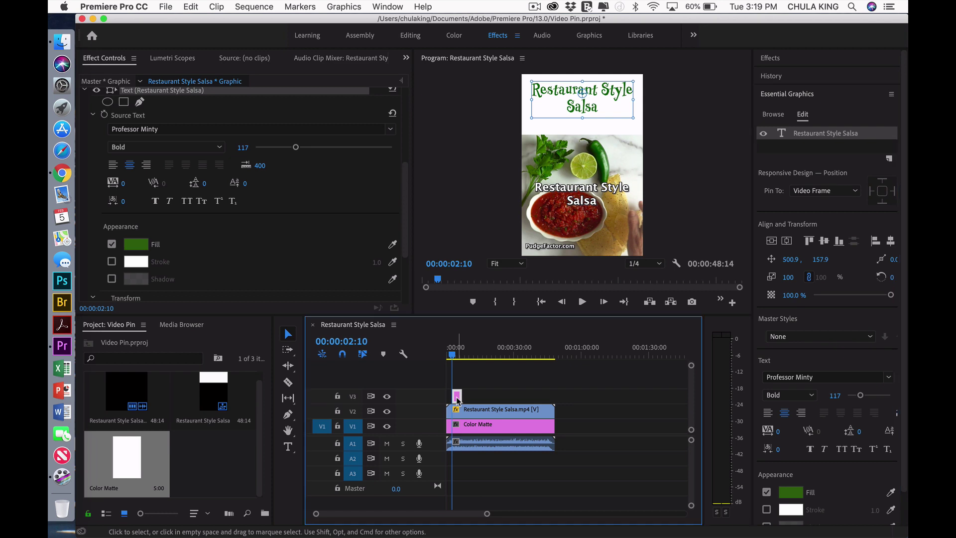
left_click_drag(458, 397, 551, 394)
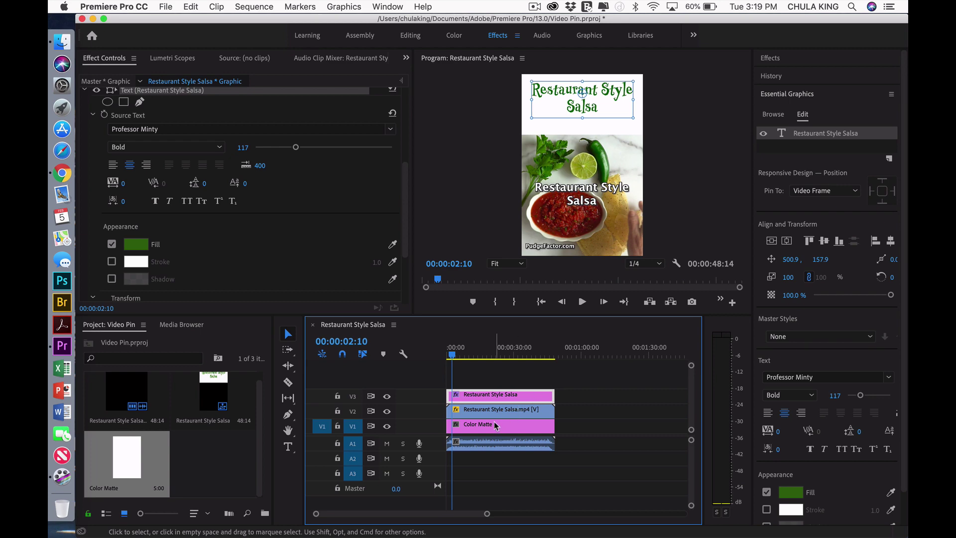
Step: Add a 'PudgeFactor.com' text layer below the title, centre-aligned and horizontally centred
left_click(470, 411)
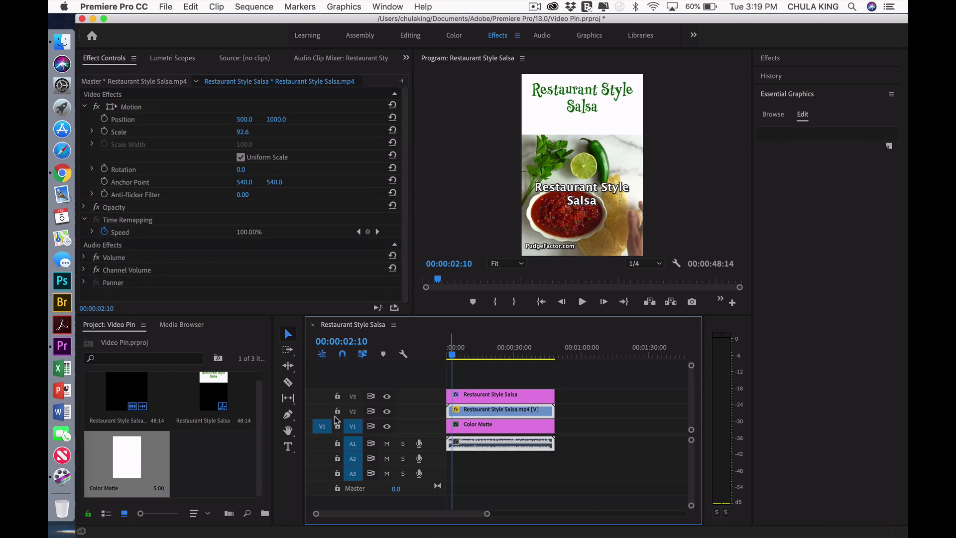
left_click(287, 446)
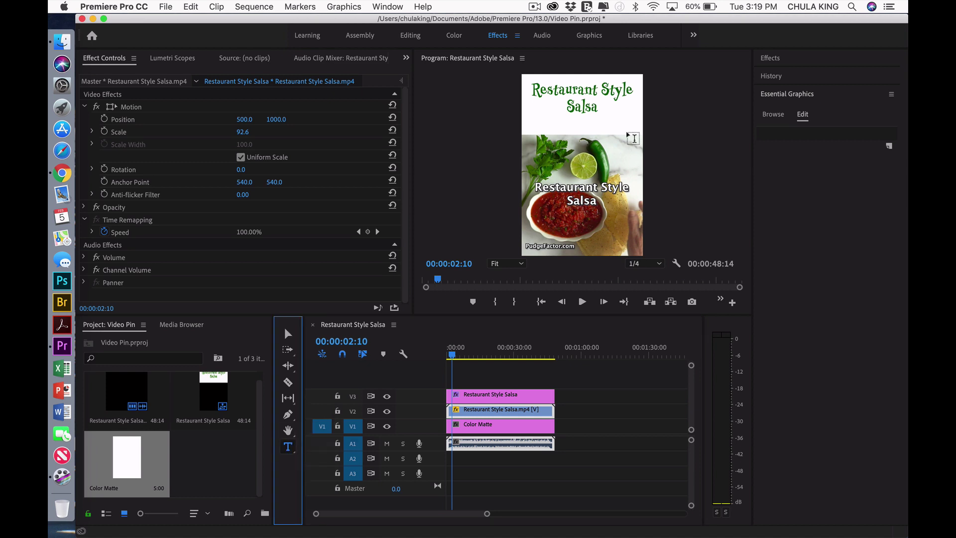
left_click(571, 122)
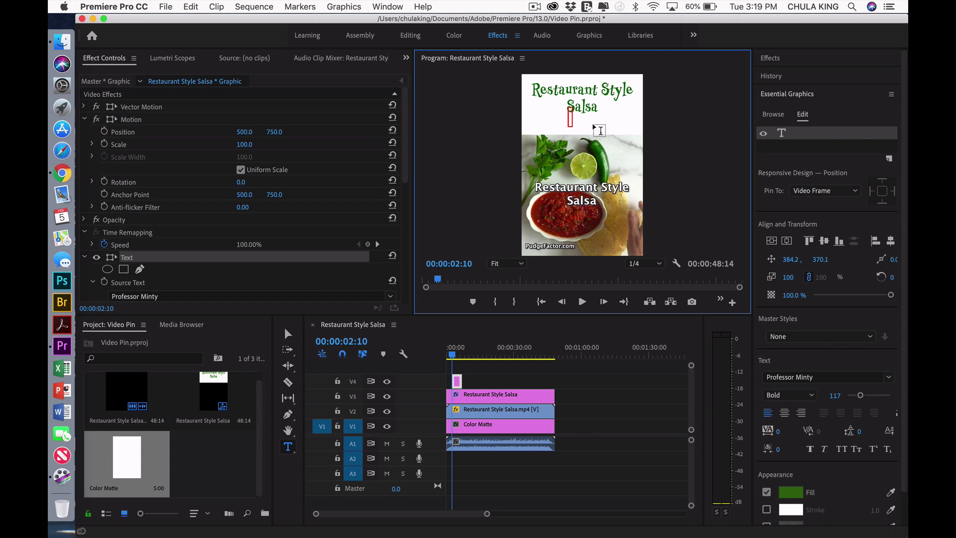
type("PudgeFactor.com")
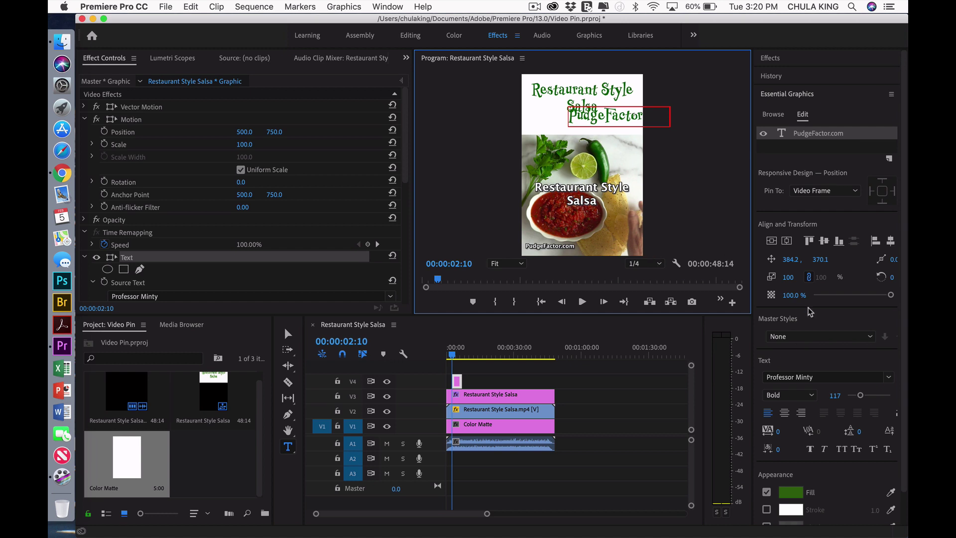
left_click(784, 413)
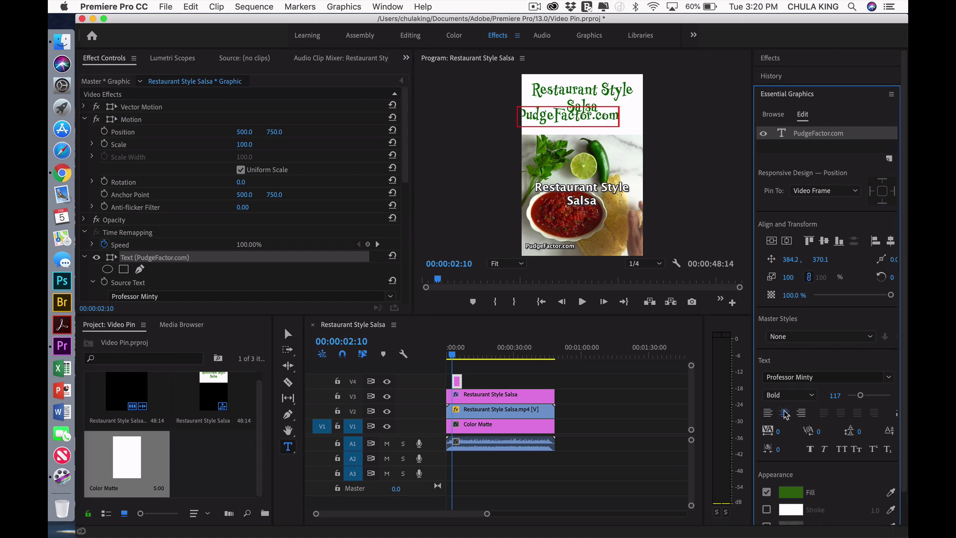
left_click(787, 242)
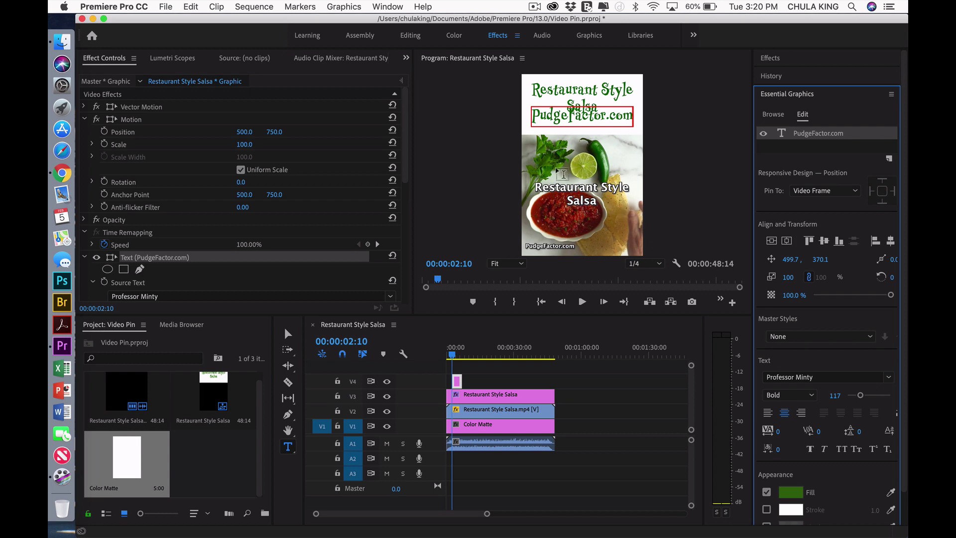
Step: Reduce the PudgeFactor.com text to font size 60 in Effect Controls
left_click_drag(533, 114, 635, 121)
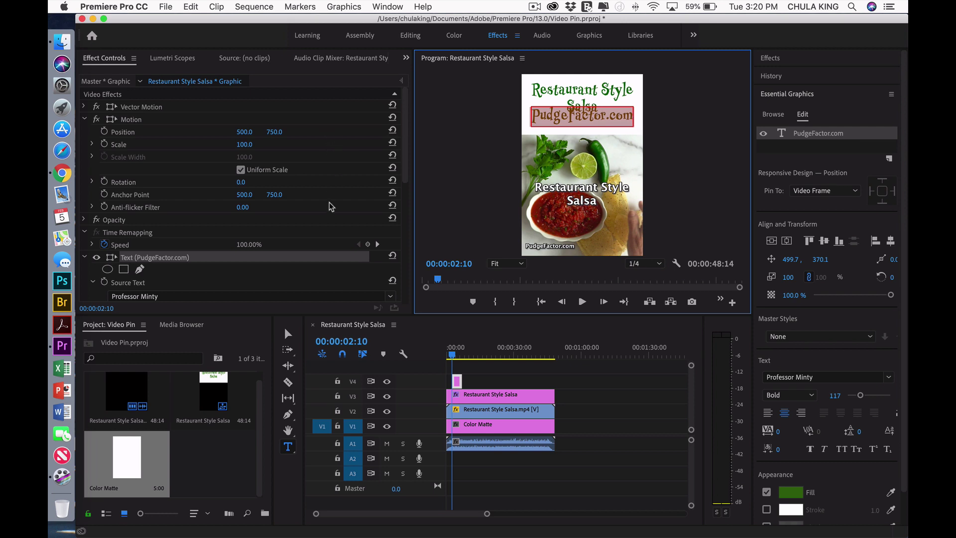
scroll(331, 207, "down", 5)
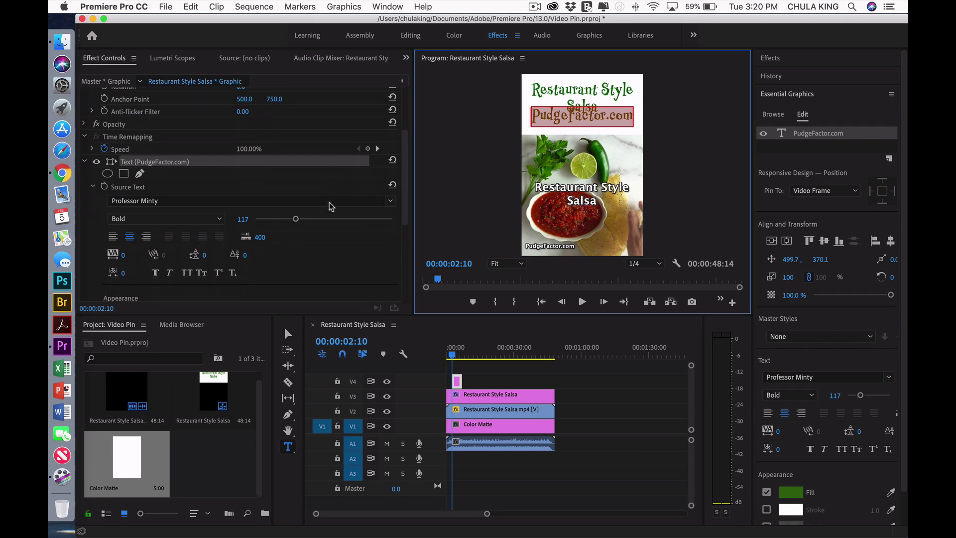
left_click_drag(296, 222, 276, 225)
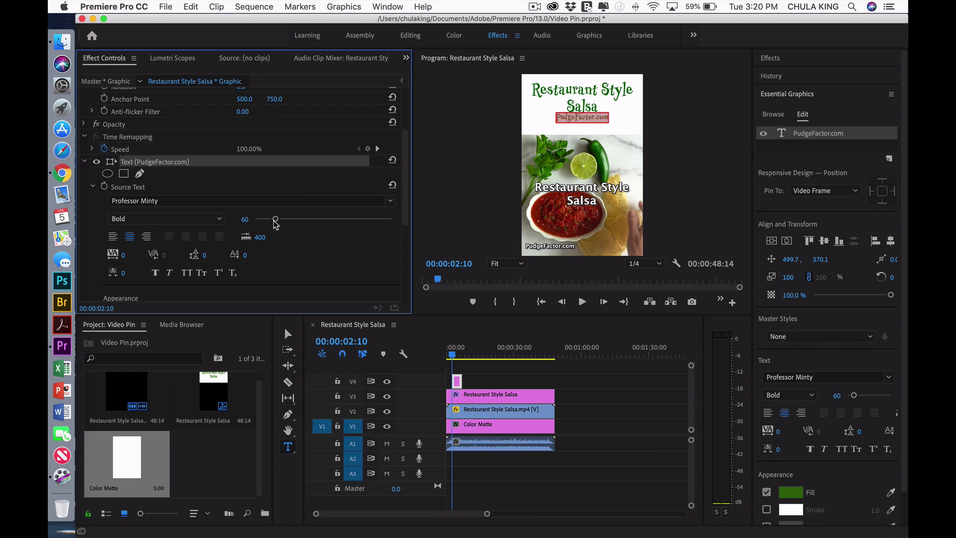
Step: Move the PudgeFactor.com text down beneath the title and centre it horizontally
left_click(286, 335)
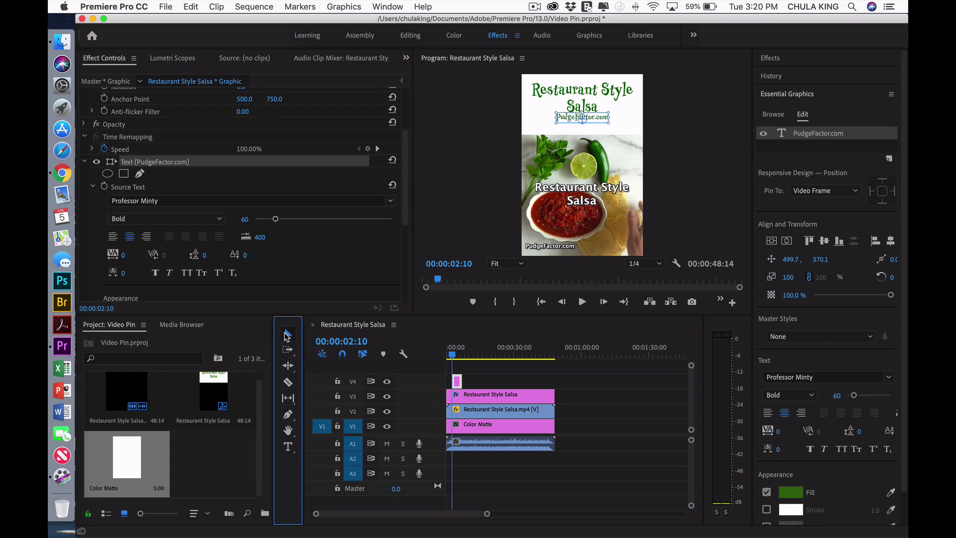
left_click_drag(598, 122, 599, 128)
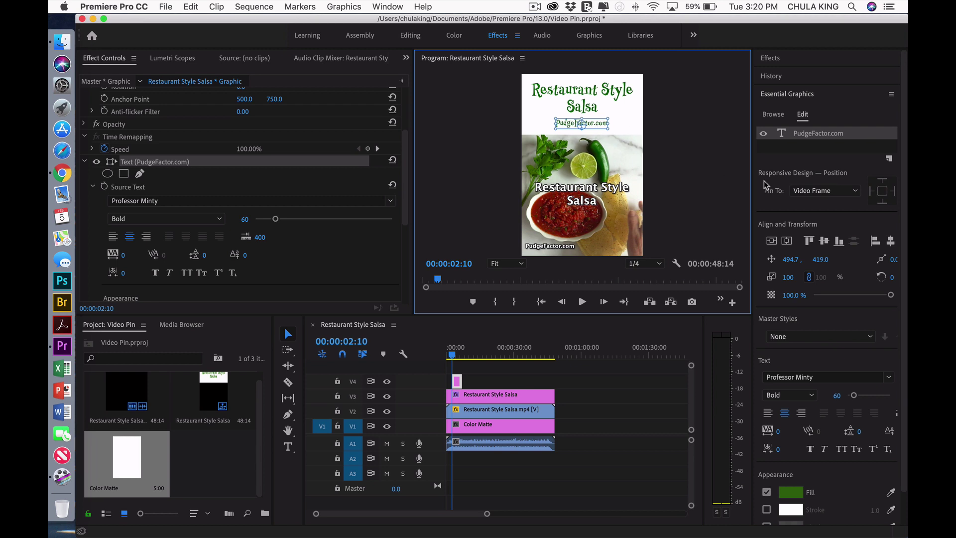
left_click(787, 242)
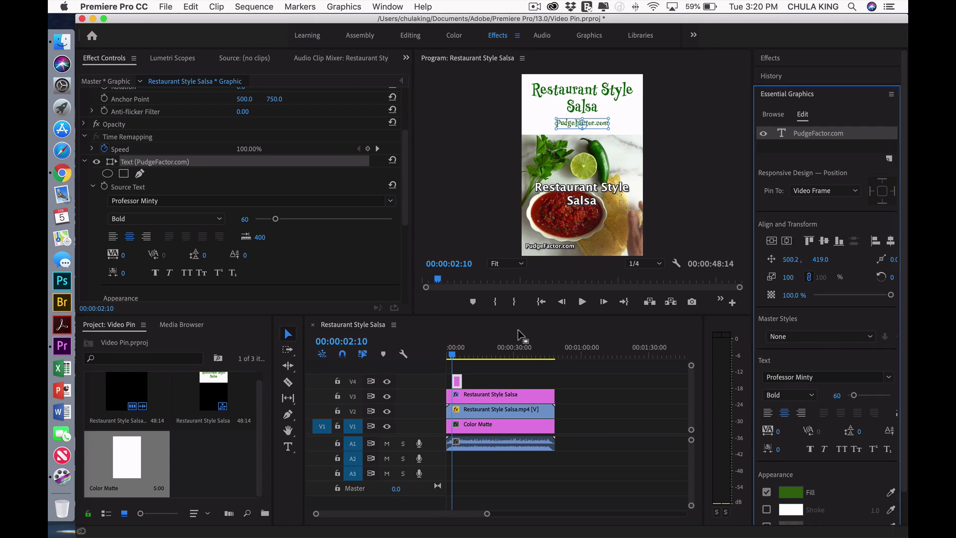
Step: Stretch the V4 PudgeFactor.com graphic clip to the end of the V2 salsa video
left_click(457, 383)
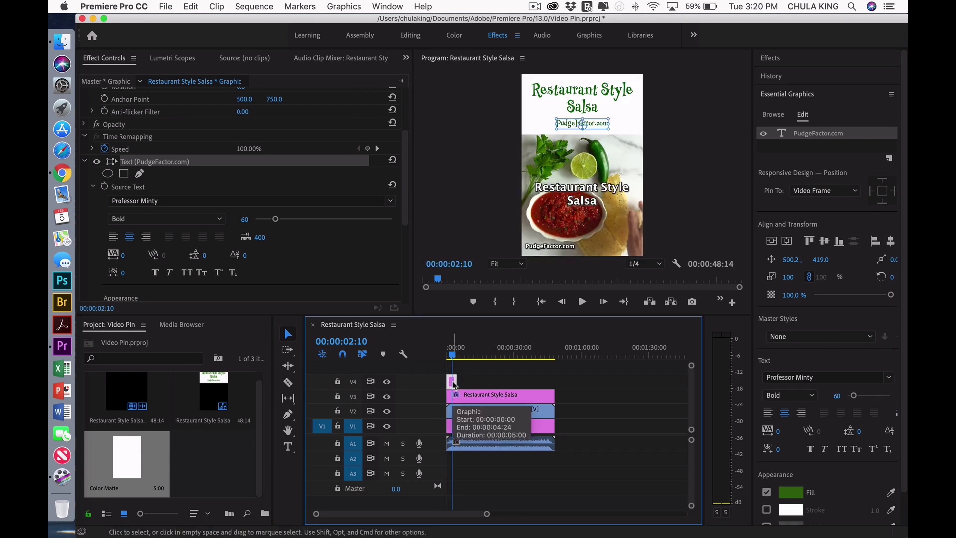
left_click_drag(456, 381, 549, 378)
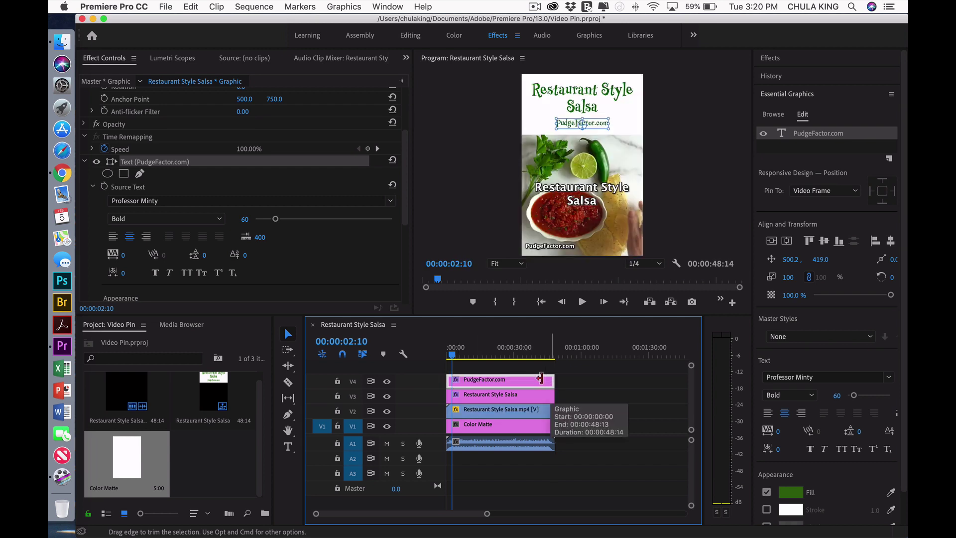
Step: Preview the sequence from the start for a few seconds, then stop playback
left_click(541, 301)
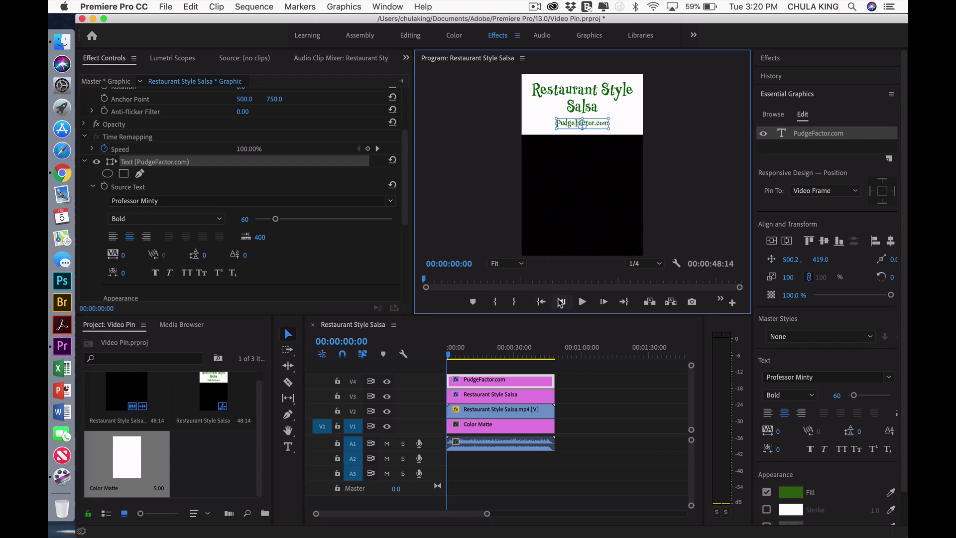
left_click(580, 301)
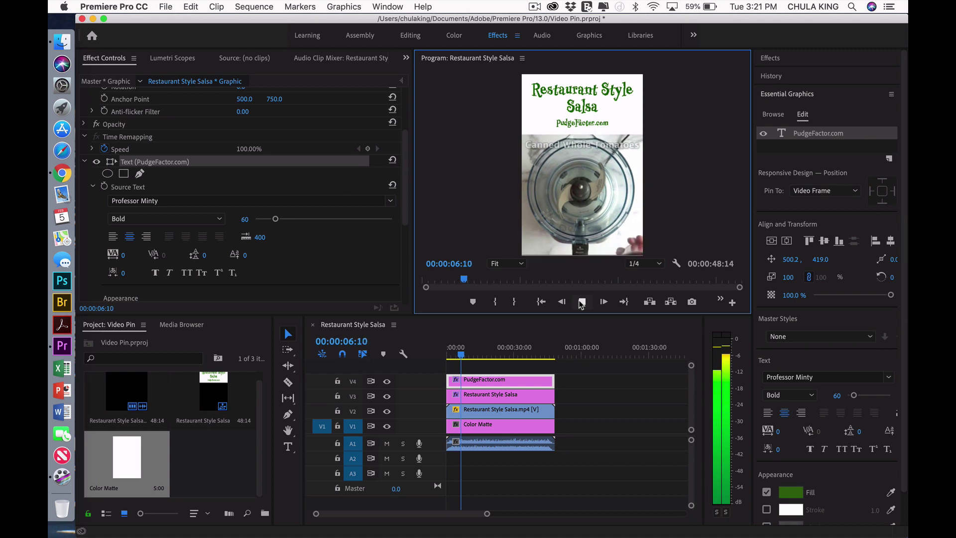
left_click(581, 302)
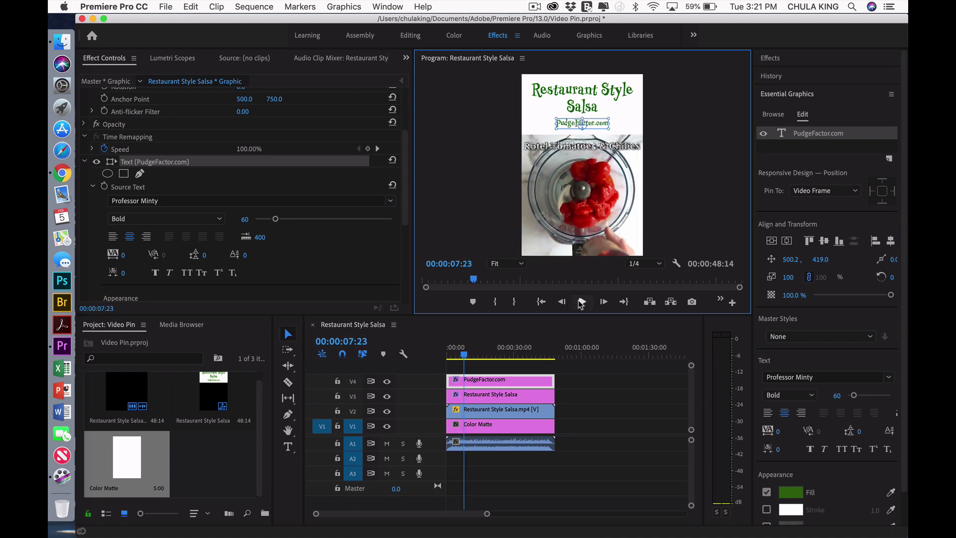